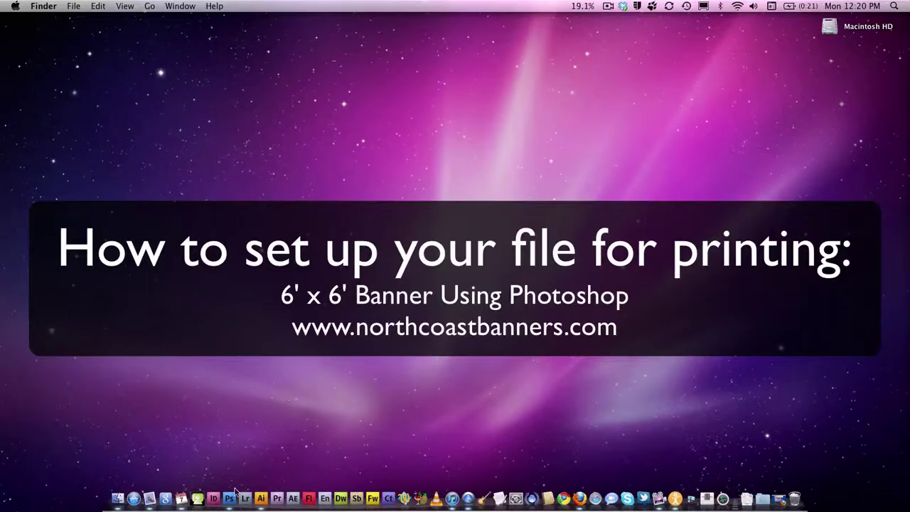
Switch from Finder to Photoshop using its Dock icon.
{"action": "left_click", "coordinate": [230, 499]}
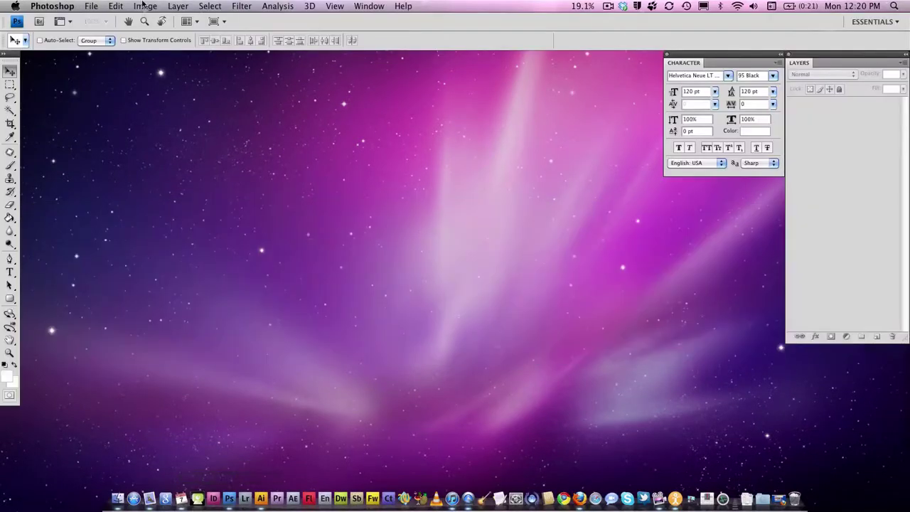
Start a new document named 6x6-File-Set-Up.
{"action": "left_click", "coordinate": [95, 9]}
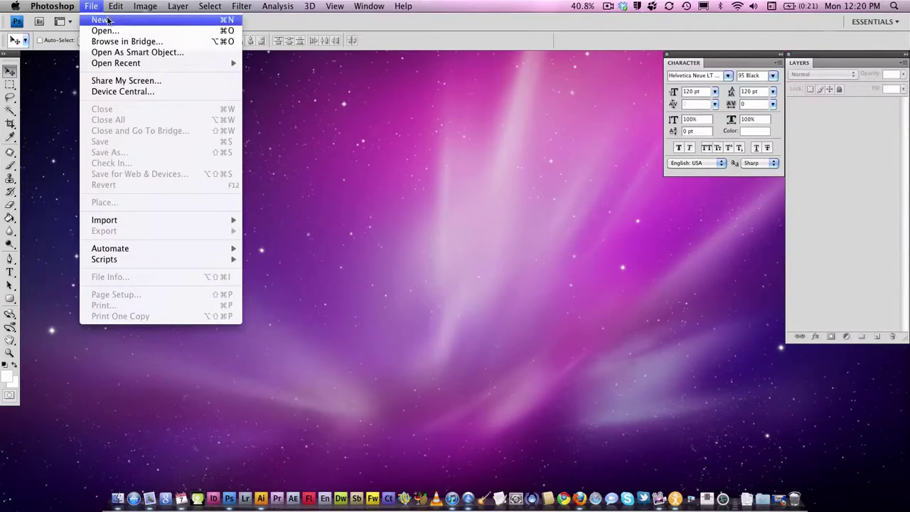
{"action": "left_click", "coordinate": [100, 20]}
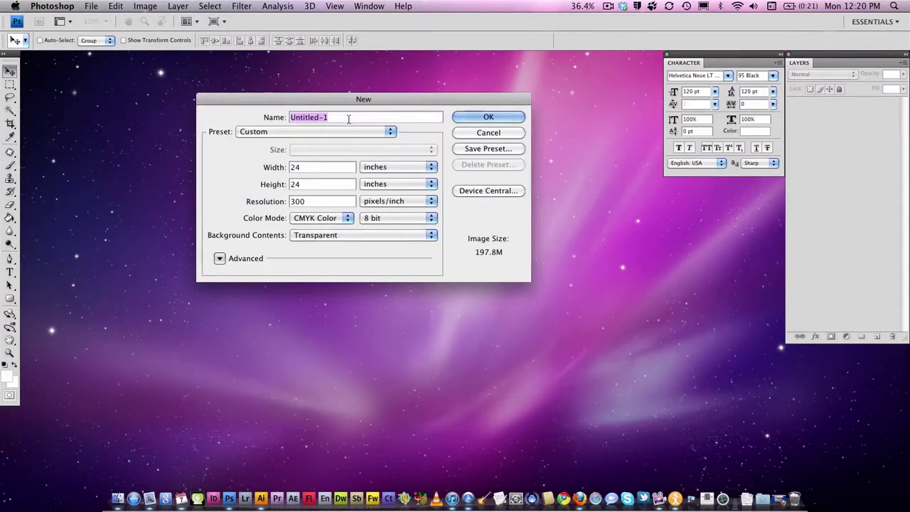
{"action": "type", "text": "6x6-F"}
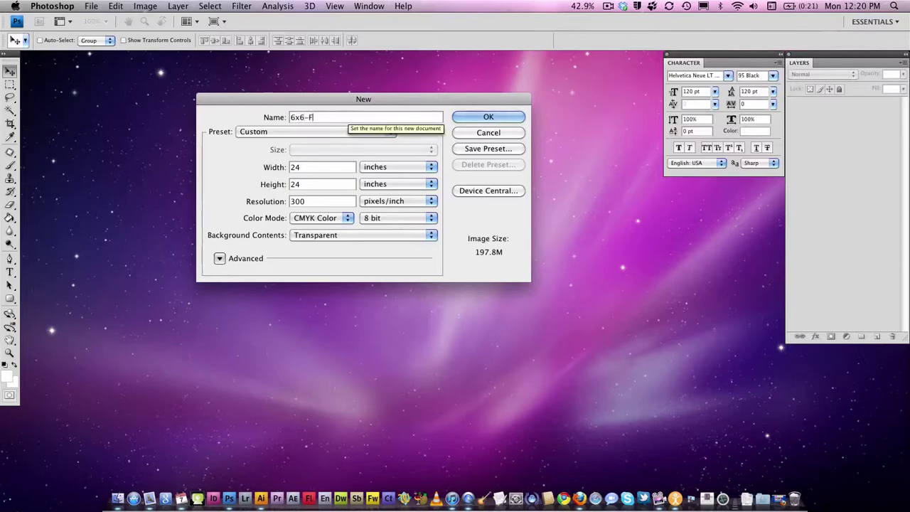
{"action": "type", "text": "ile-Set-"}
{"action": "type", "text": "Up"}
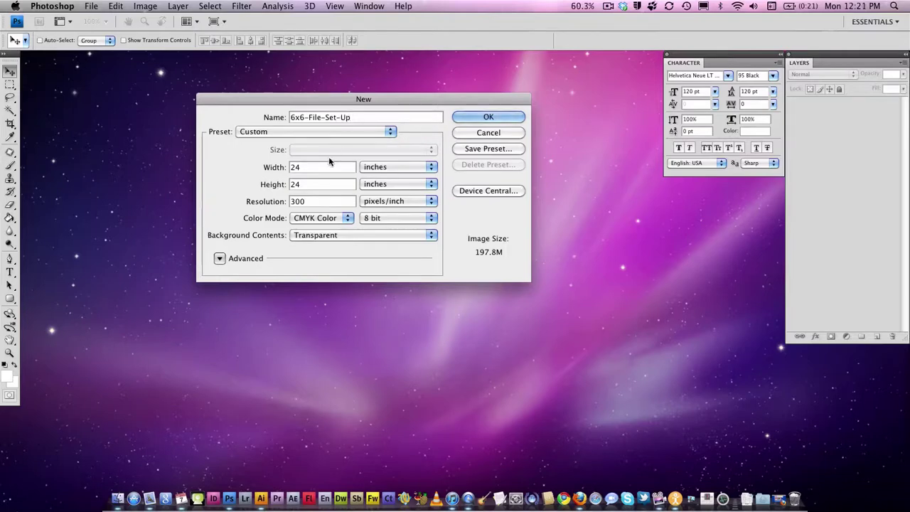
Make it 24 x 24 inches at 300 ppi, CMYK, transparent background, and create it.
{"action": "key", "text": "Tab"}
{"action": "type", "text": "72"}
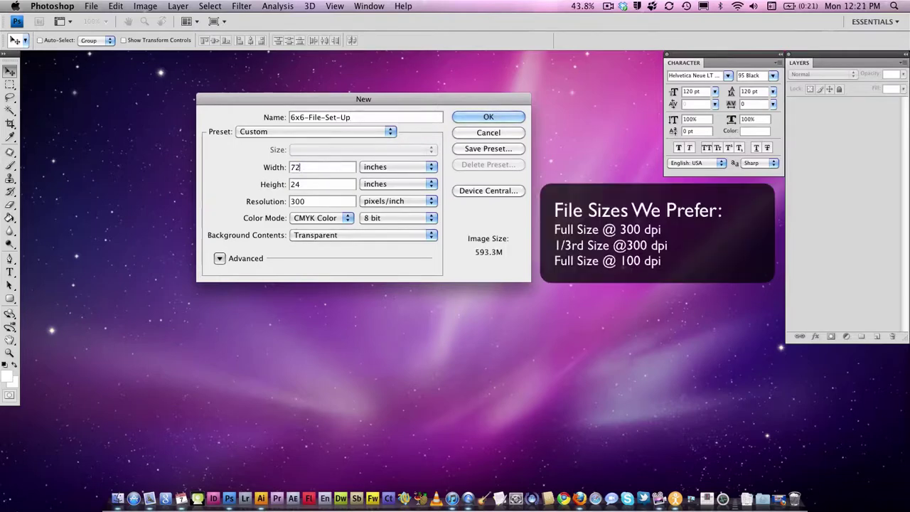
{"action": "key", "text": "Tab"}
{"action": "type", "text": "72"}
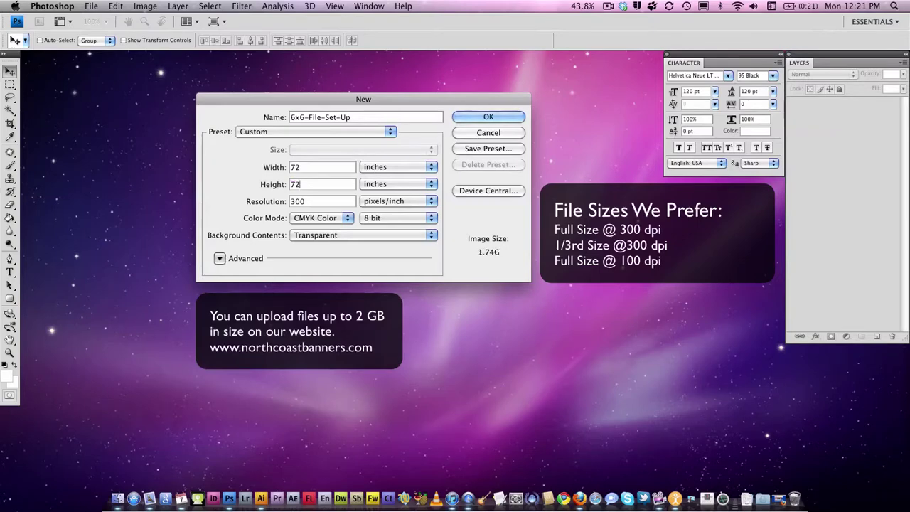
{"action": "key", "text": "Tab"}
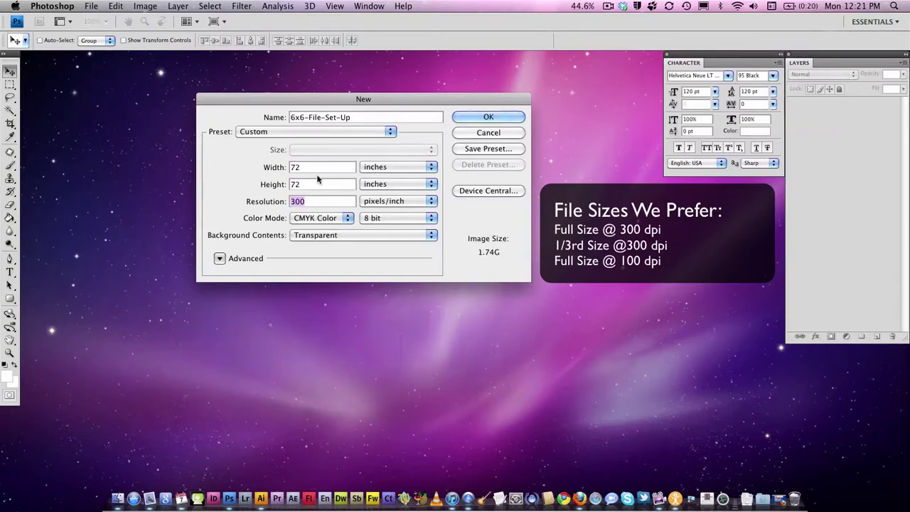
{"action": "left_click", "coordinate": [315, 168]}
{"action": "type", "text": "2"}
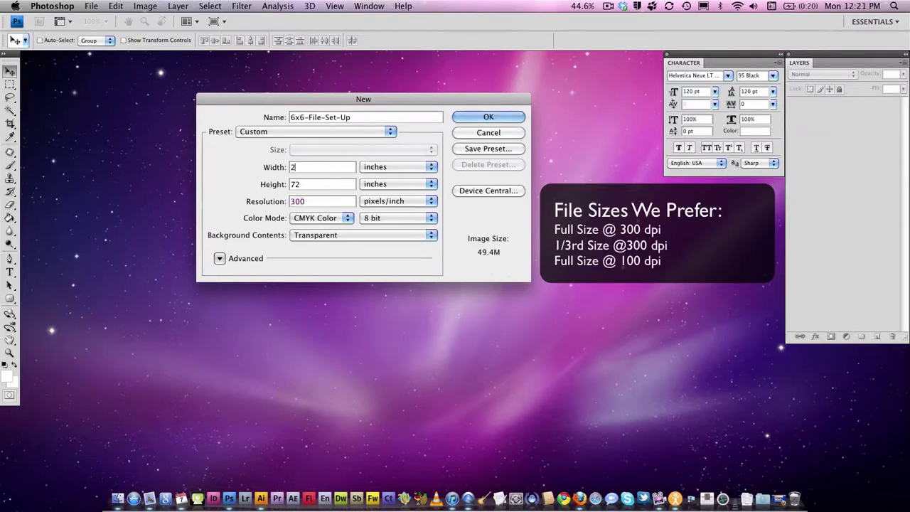
{"action": "type", "text": "4"}
{"action": "key", "text": "Tab"}
{"action": "type", "text": "24"}
{"action": "left_click", "coordinate": [489, 118]}
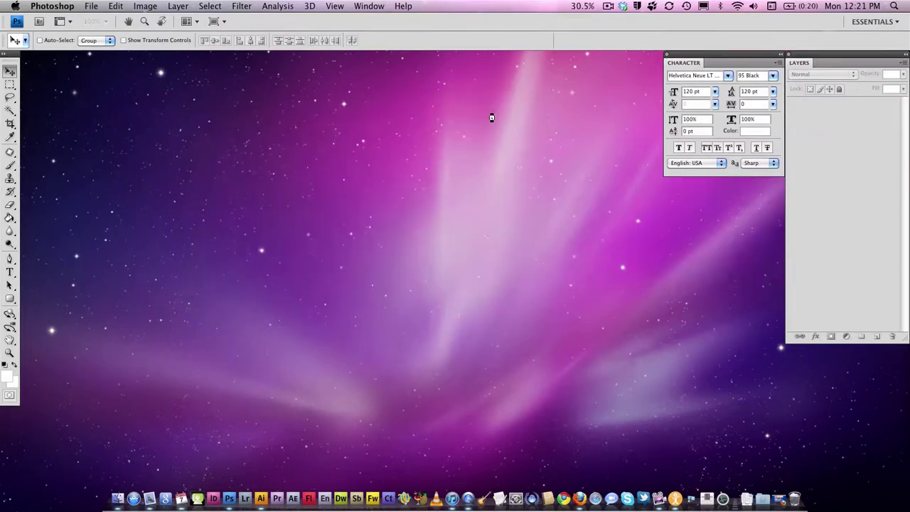
Fill Layer 1 with solid black using the default black and the Paint Bucket.
{"action": "left_click", "coordinate": [5, 364]}
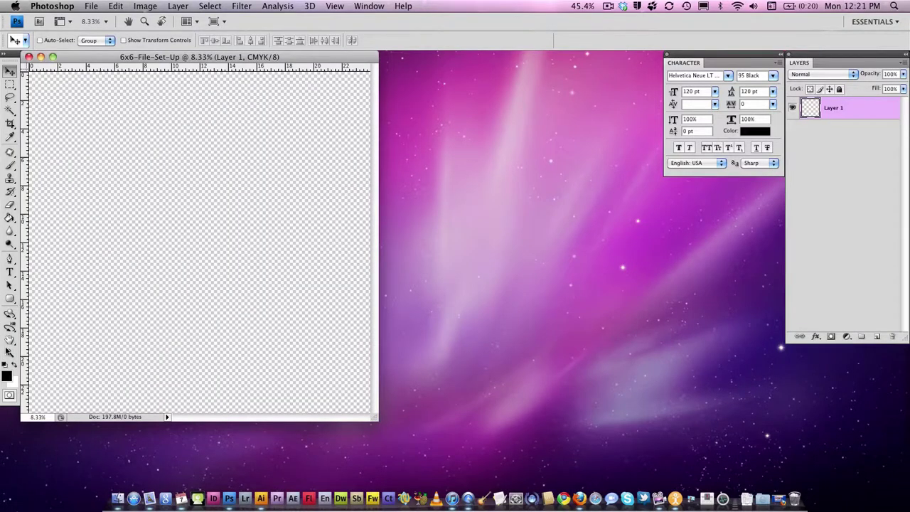
{"action": "left_click", "coordinate": [11, 218]}
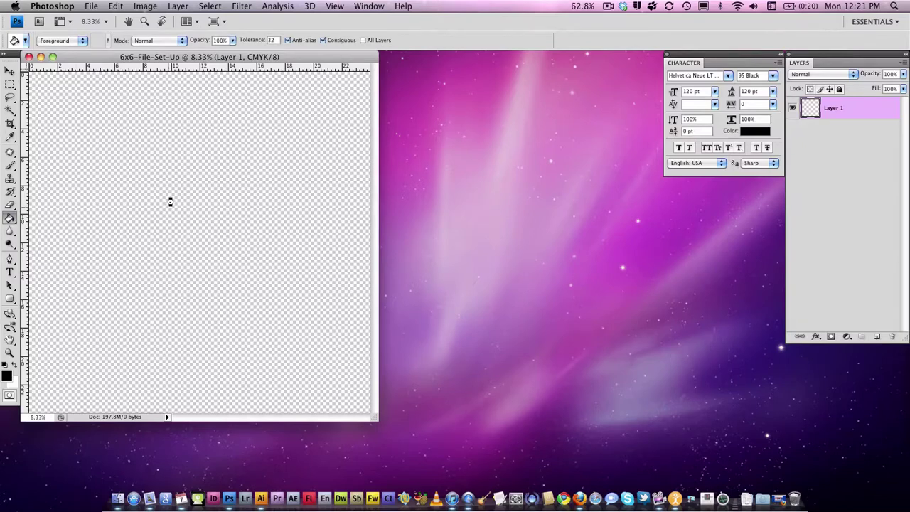
{"action": "left_click", "coordinate": [178, 208]}
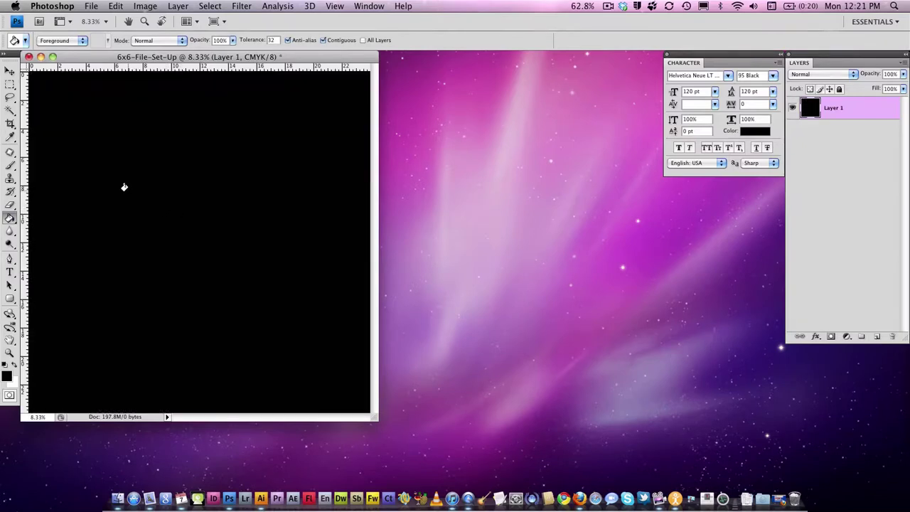
{"action": "key", "text": "t"}
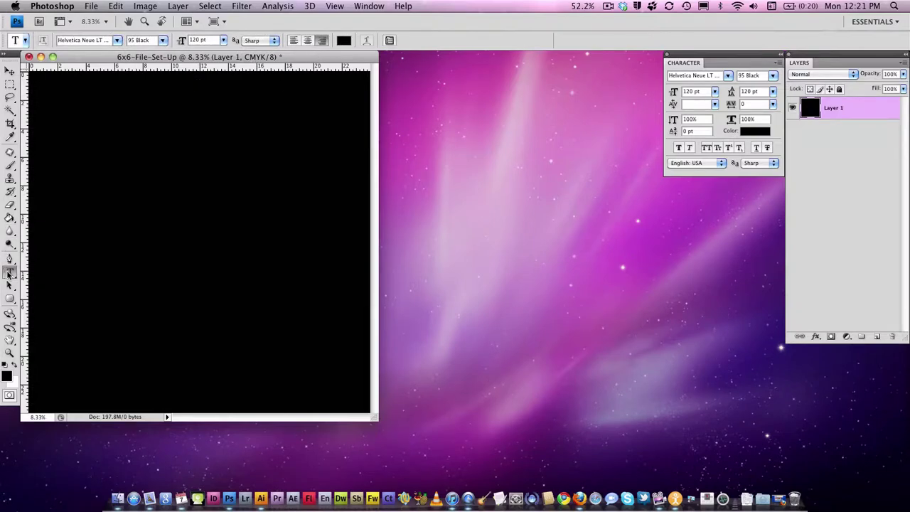
Add white text 'NorthCoast Banners -6x6 Stage Scrim' and commit it.
{"action": "left_click", "coordinate": [344, 40]}
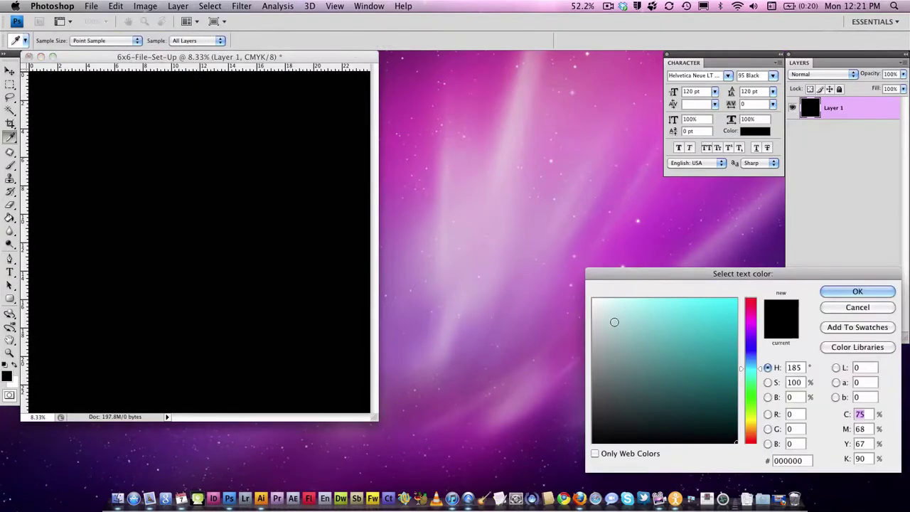
{"action": "left_click_drag", "start_coordinate": [614, 322], "coordinate": [593, 300]}
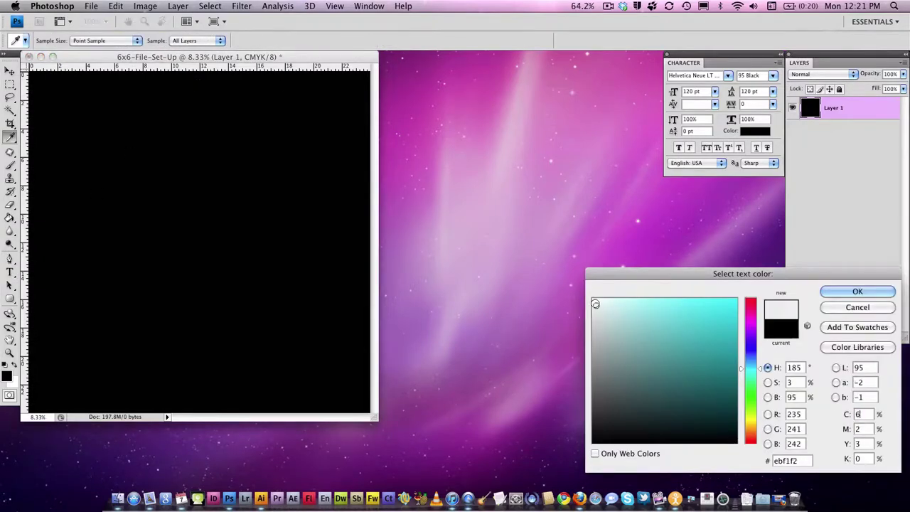
{"action": "left_click", "coordinate": [869, 296]}
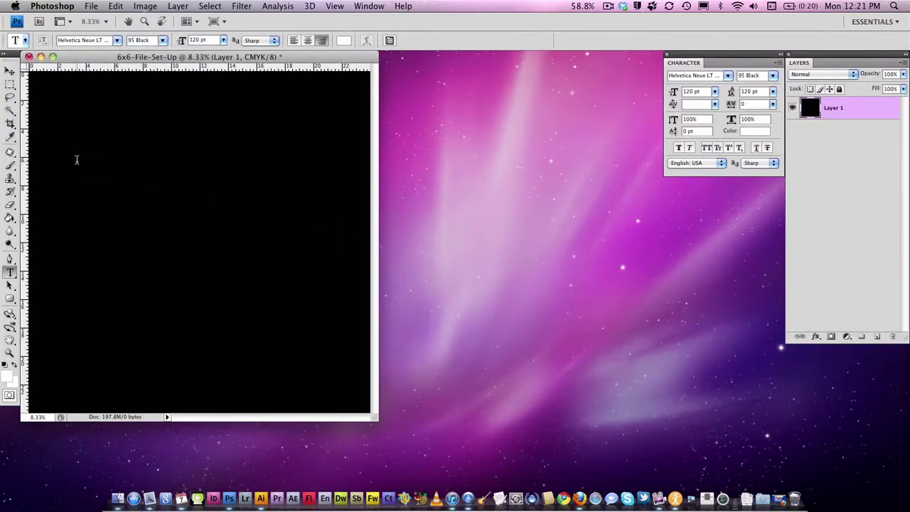
{"action": "left_click", "coordinate": [77, 159]}
{"action": "type", "text": "North"}
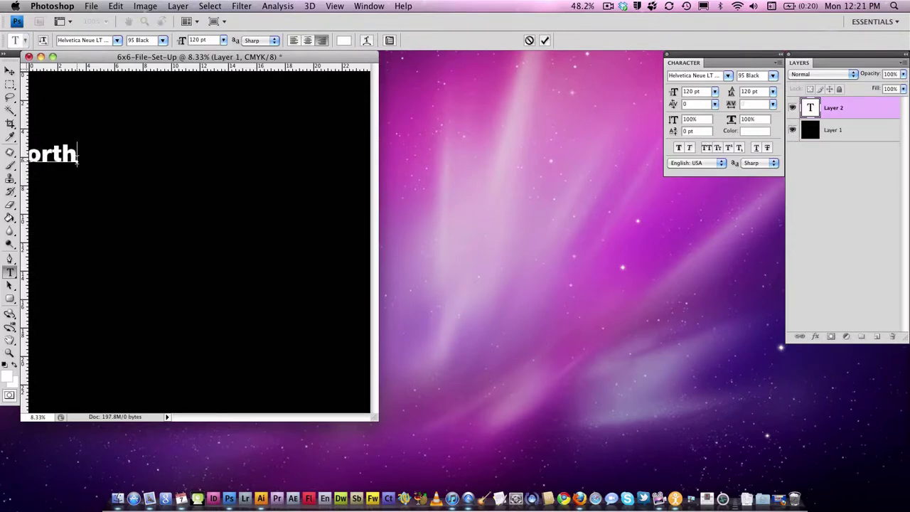
{"action": "type", "text": "Coast"}
{"action": "type", "text": " B"}
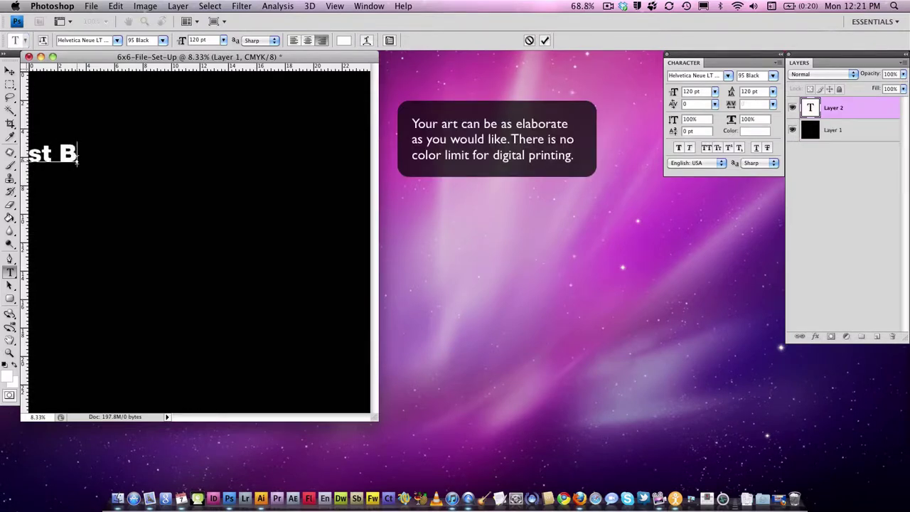
{"action": "type", "text": "anners"}
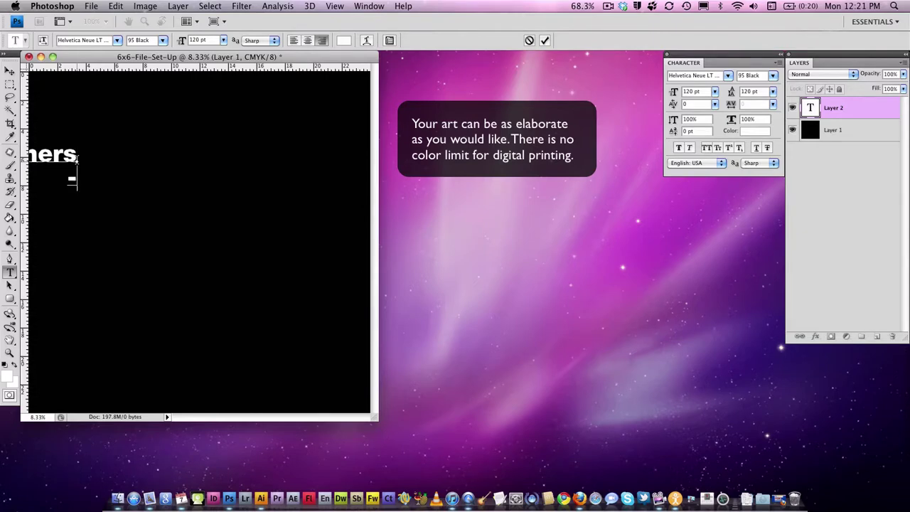
{"action": "type", "text": "6x6"}
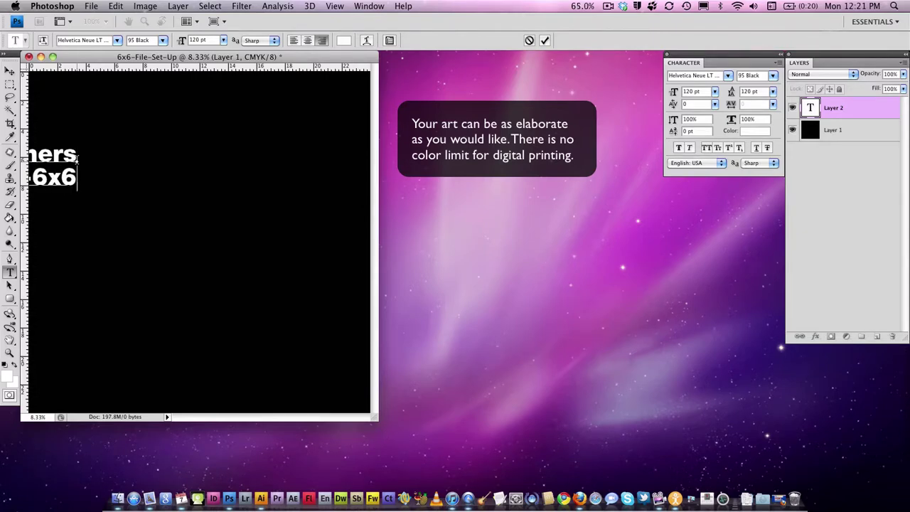
{"action": "type", "text": " Stage Scrim"}
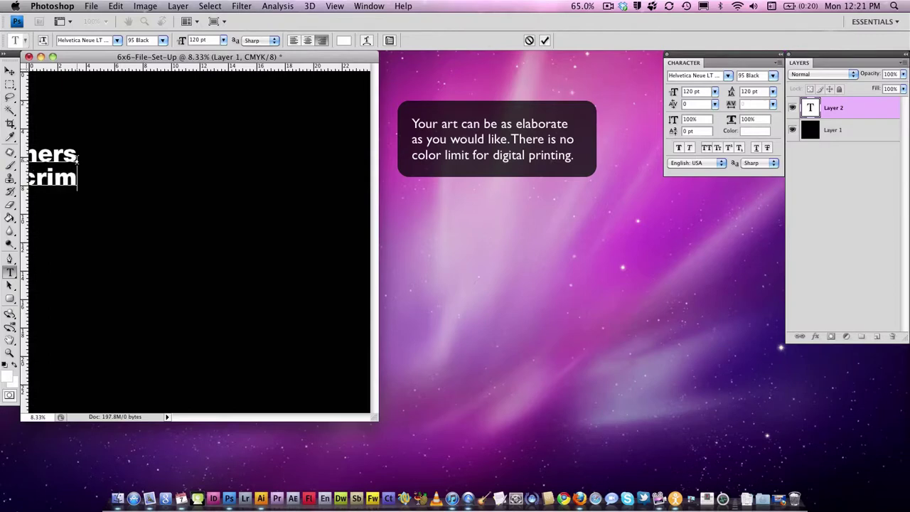
{"action": "left_click", "coordinate": [545, 40]}
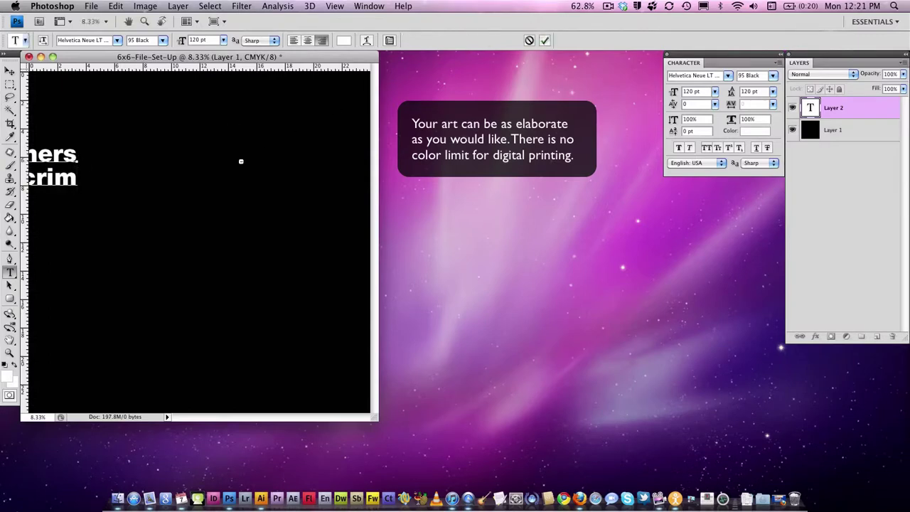
Move the text block to the centre of the black canvas.
{"action": "left_click", "coordinate": [14, 73]}
{"action": "left_click_drag", "start_coordinate": [64, 157], "coordinate": [311, 203]}
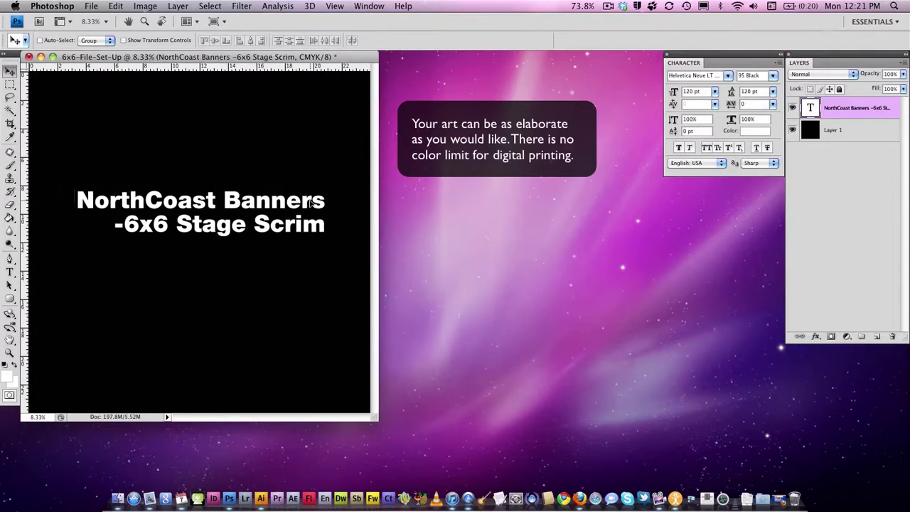
{"action": "left_click_drag", "start_coordinate": [311, 203], "coordinate": [311, 204]}
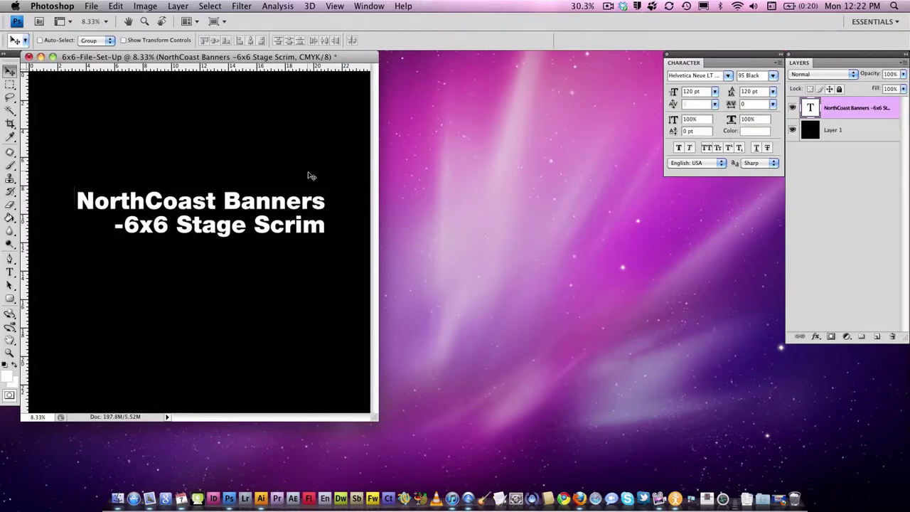
Flatten to one Background layer and save as 6x6-File-Set-Up.jpg at JPEG quality 12.
{"action": "left_click", "coordinate": [177, 6]}
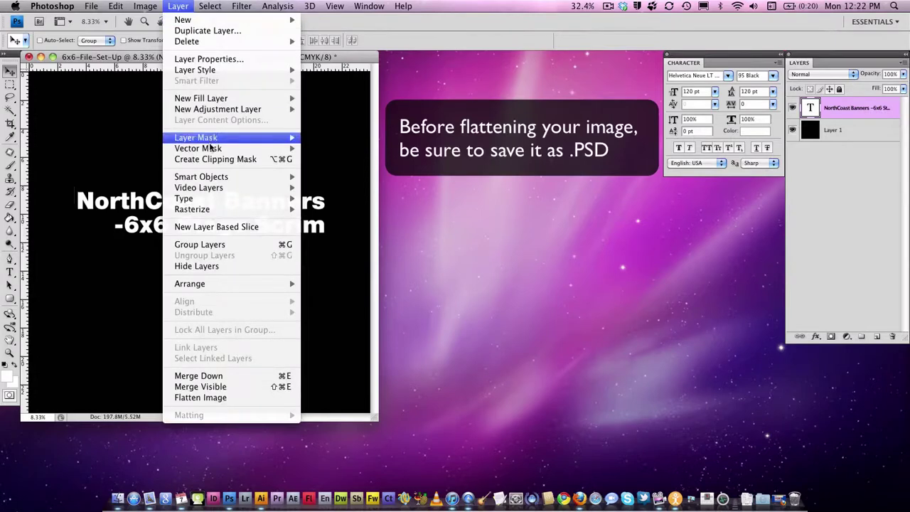
{"action": "left_click", "coordinate": [234, 398]}
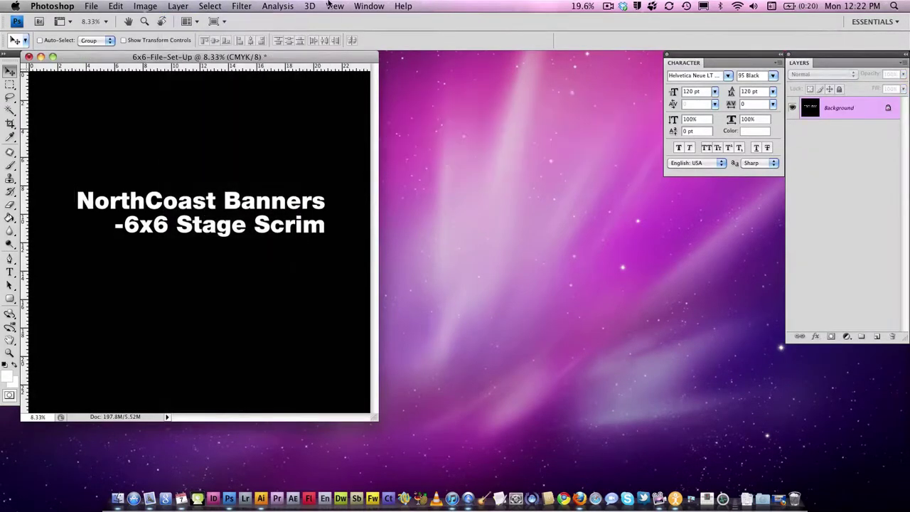
{"action": "left_click", "coordinate": [93, 7]}
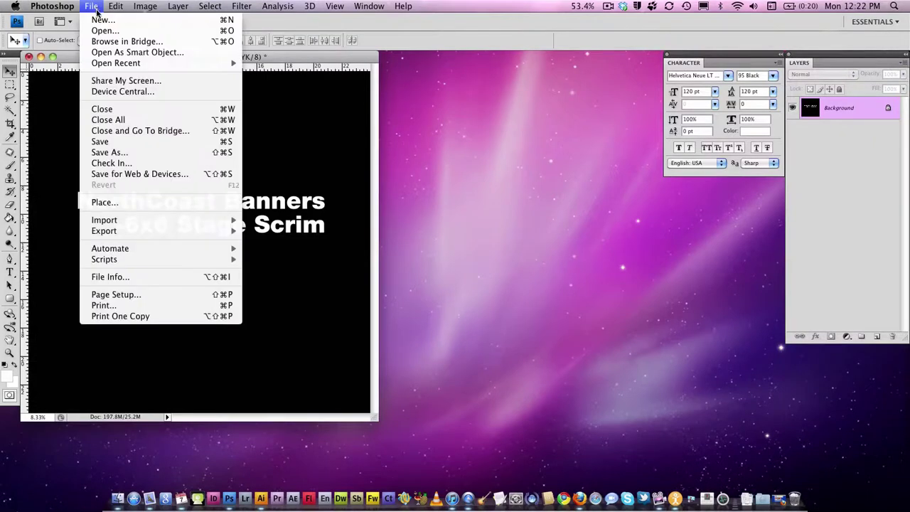
{"action": "left_click", "coordinate": [114, 152]}
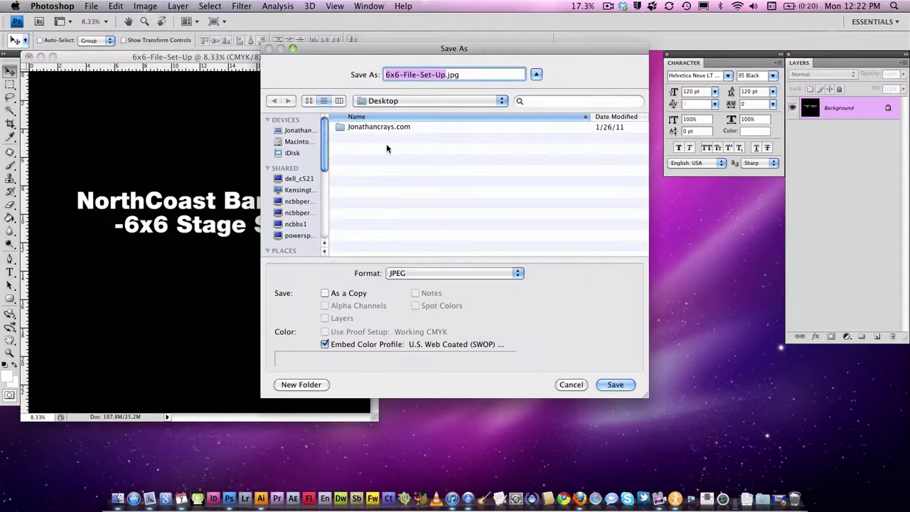
{"action": "left_click", "coordinate": [475, 274]}
{"action": "left_click", "coordinate": [628, 297]}
{"action": "left_click", "coordinate": [621, 385]}
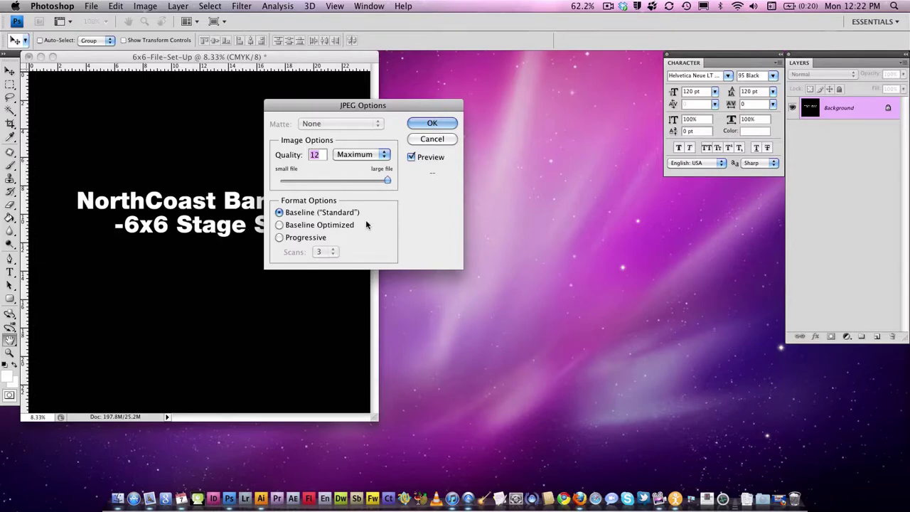
{"action": "left_click", "coordinate": [446, 126]}
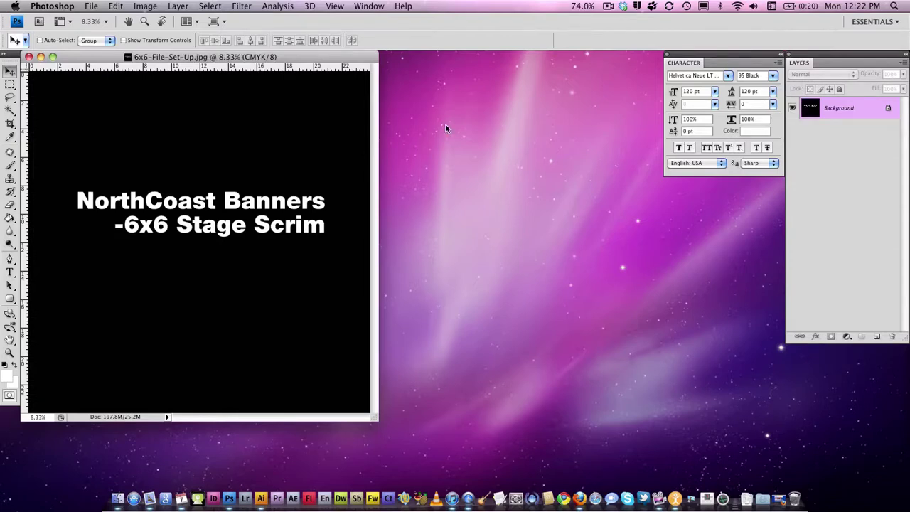
Switch to Firefox and open the NorthCoast Banners Upload Artwork popup page.
{"action": "left_click", "coordinate": [780, 500]}
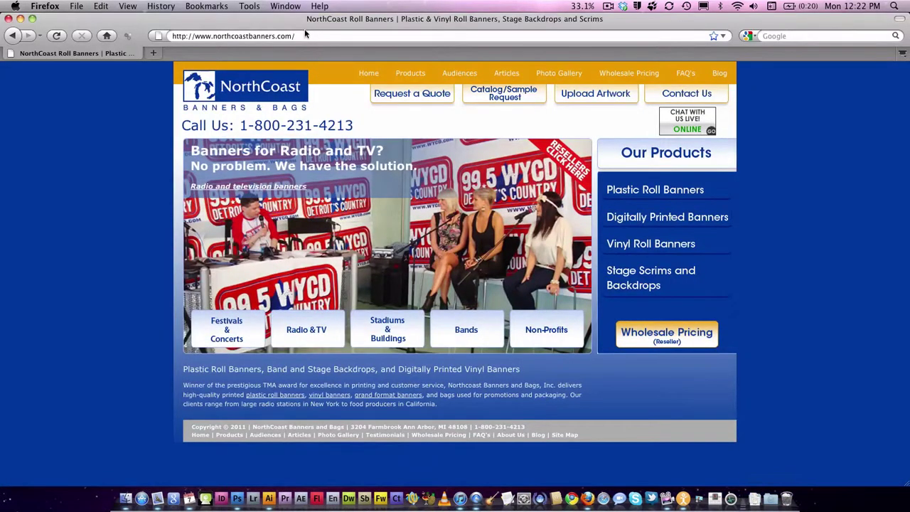
{"action": "left_click", "coordinate": [316, 35]}
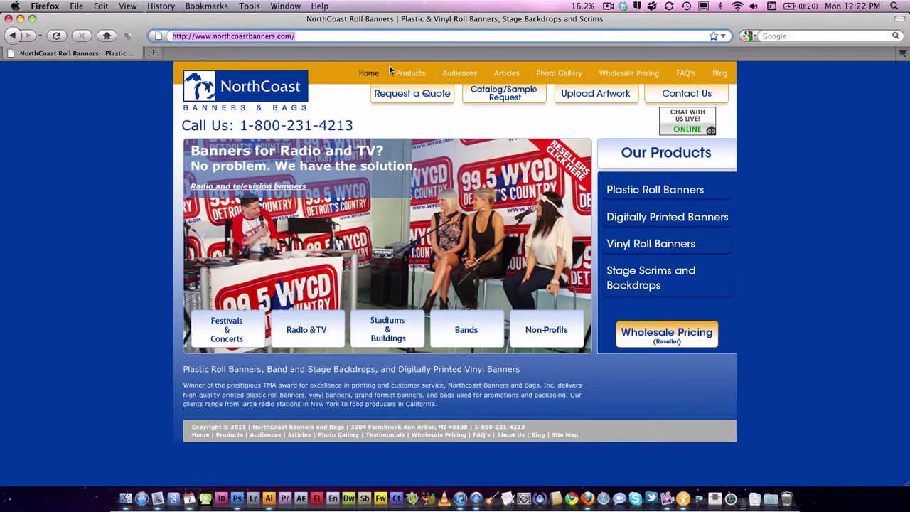
{"action": "left_click", "coordinate": [599, 124]}
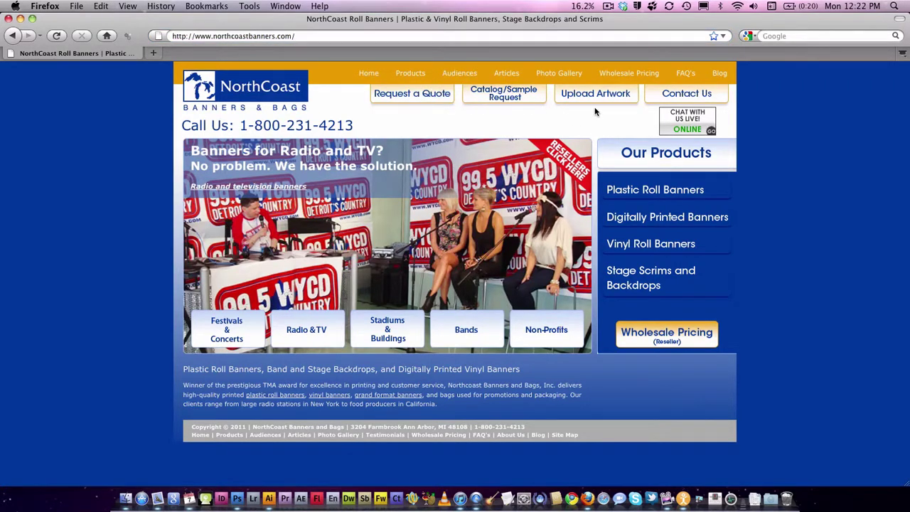
{"action": "left_click", "coordinate": [595, 100]}
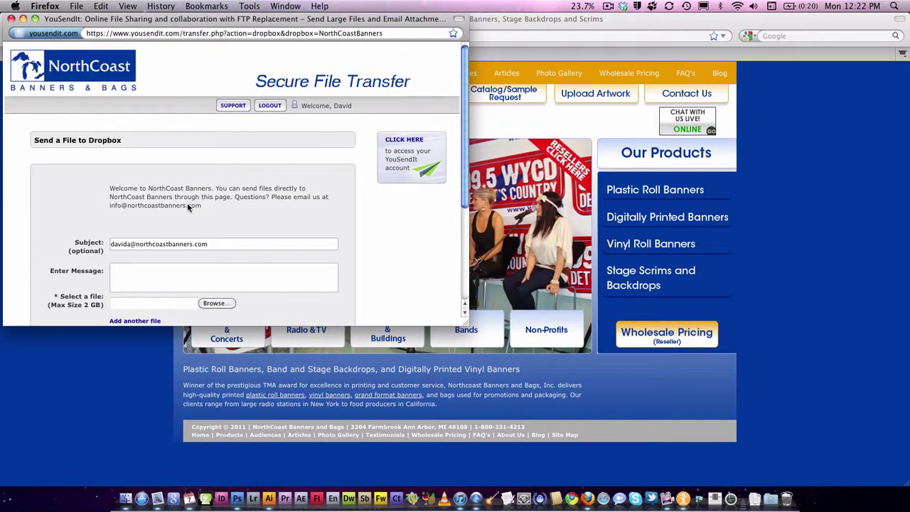
Enter message 'NorthCoast - 6 x 6 sample' and attach Desktop file 6x6-File-Set-Up.jpg.
{"action": "scroll", "coordinate": [187, 203], "scroll_direction": "down", "scroll_amount": 2}
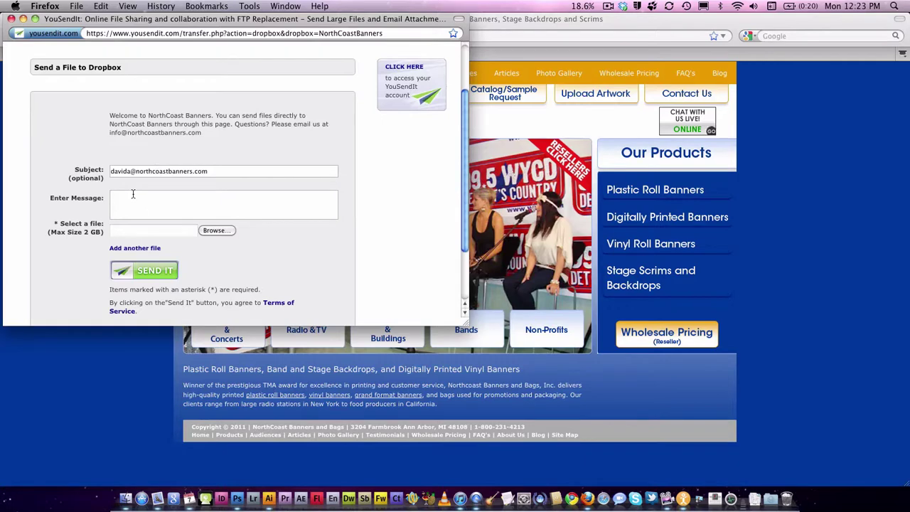
{"action": "type", "text": "NorthC"}
{"action": "type", "text": "oast - 6 x 6 sample"}
{"action": "left_click", "coordinate": [210, 234]}
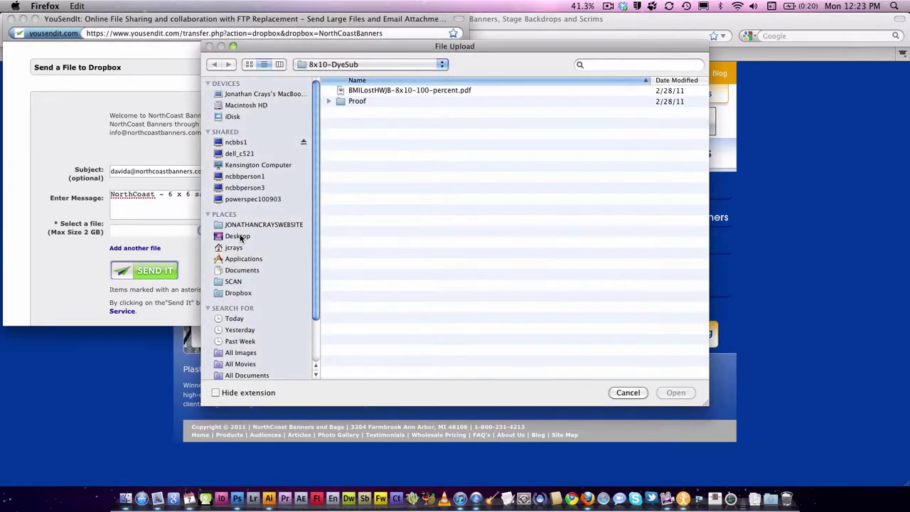
{"action": "left_click", "coordinate": [238, 236]}
{"action": "left_click", "coordinate": [388, 91]}
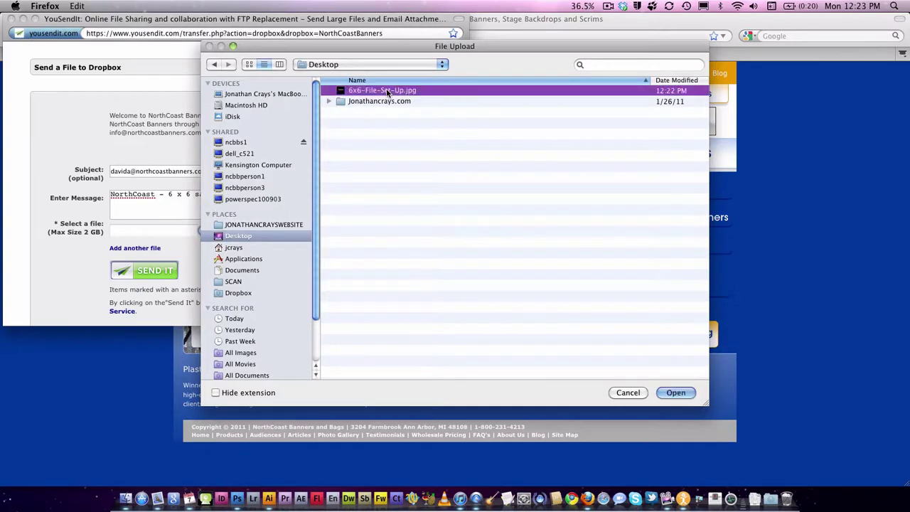
{"action": "left_click", "coordinate": [676, 393]}
{"action": "scroll", "coordinate": [319, 247], "scroll_direction": "down", "scroll_amount": 3}
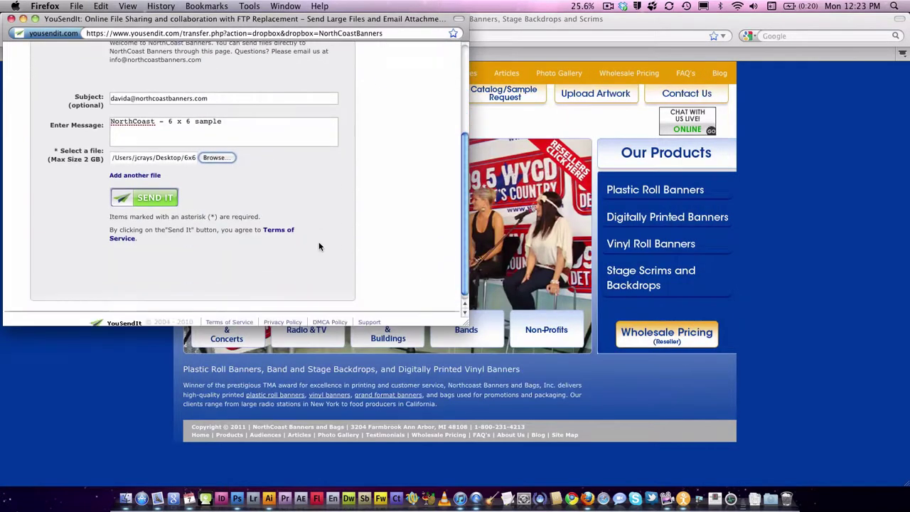
Send 6x6-File-Set-Up.jpg to the dropbox and close the popup after success appears.
{"action": "left_click", "coordinate": [159, 203]}
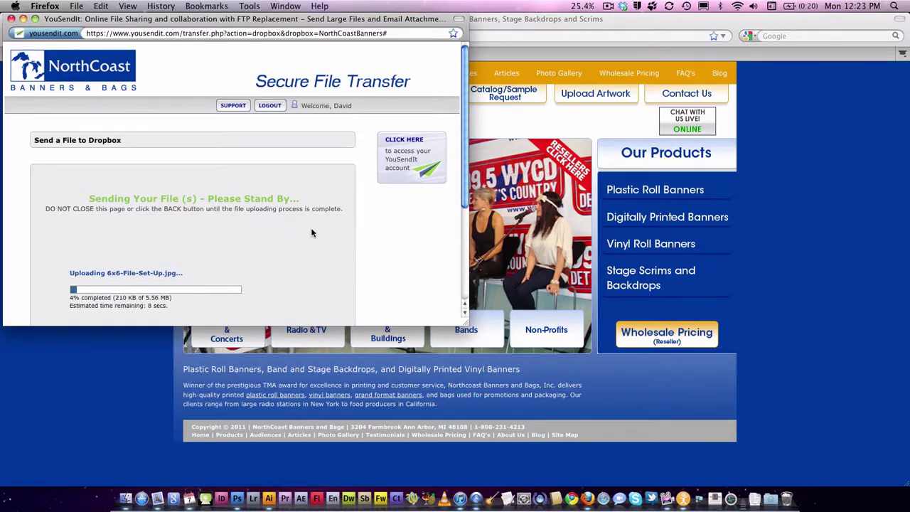
{"action": "scroll", "coordinate": [308, 231], "scroll_direction": "down", "scroll_amount": 3}
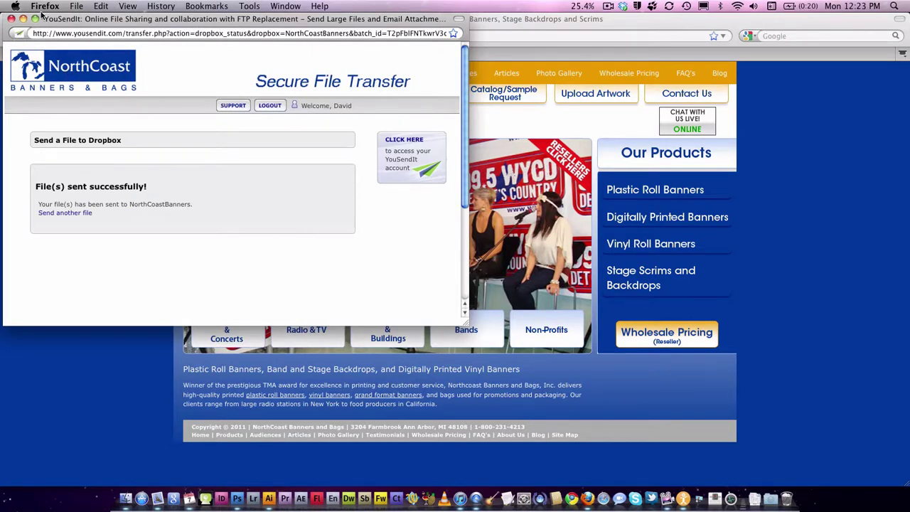
{"action": "left_click", "coordinate": [10, 19]}
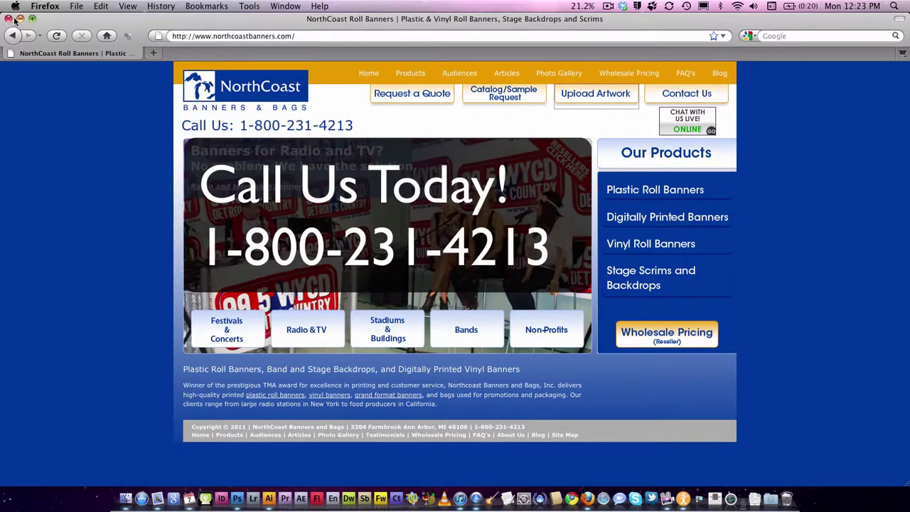